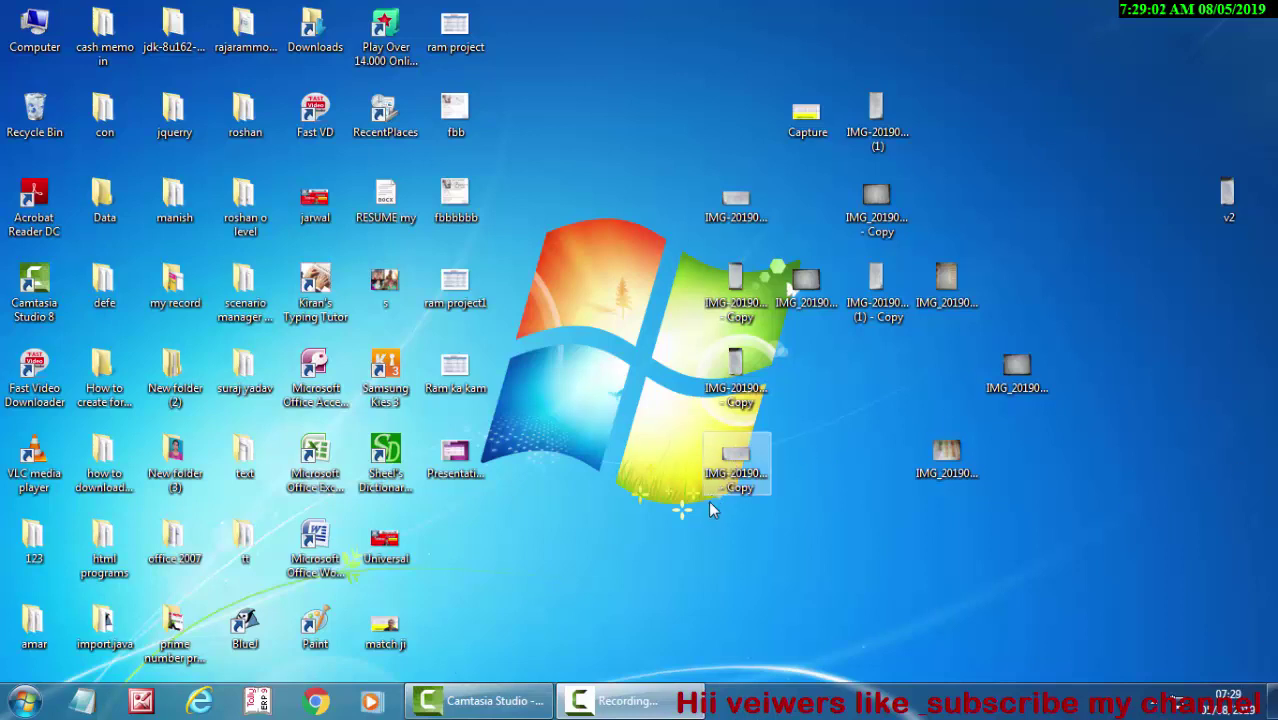
Refresh the Windows 7 desktop nine times from its shortcut menu, then launch Chrome to a new tab
right_click(591, 274)
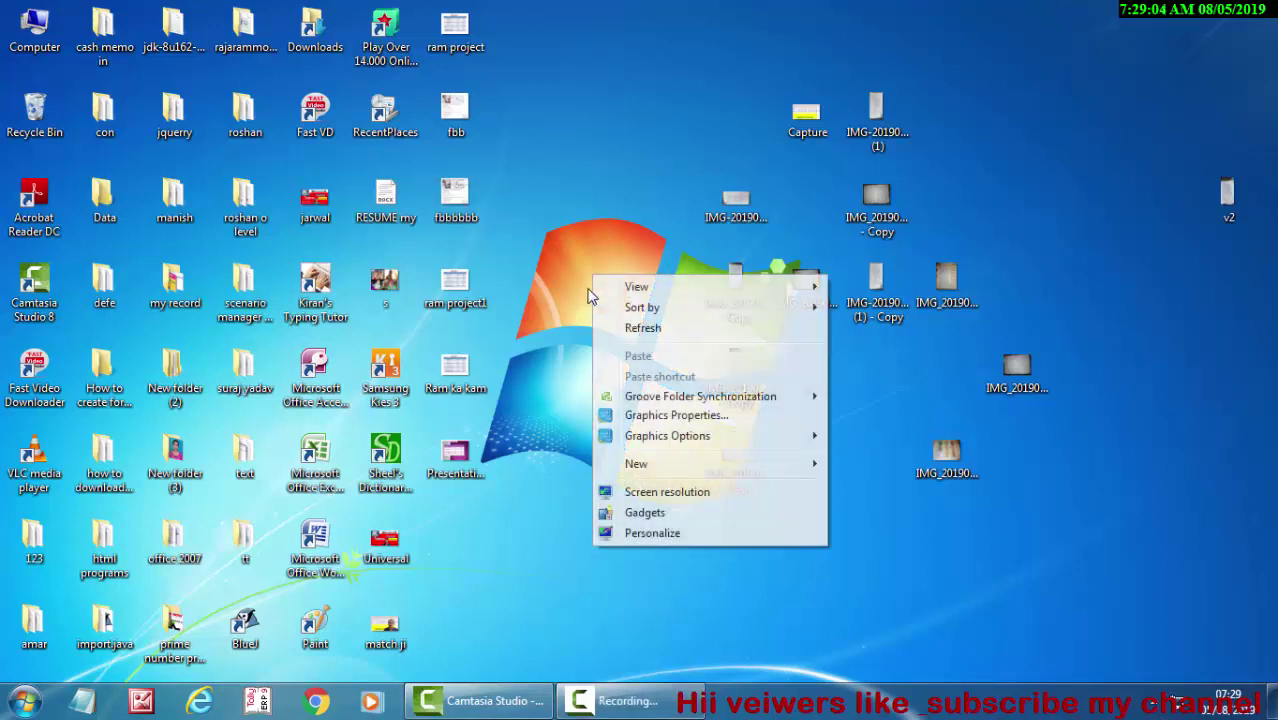
click(640, 327)
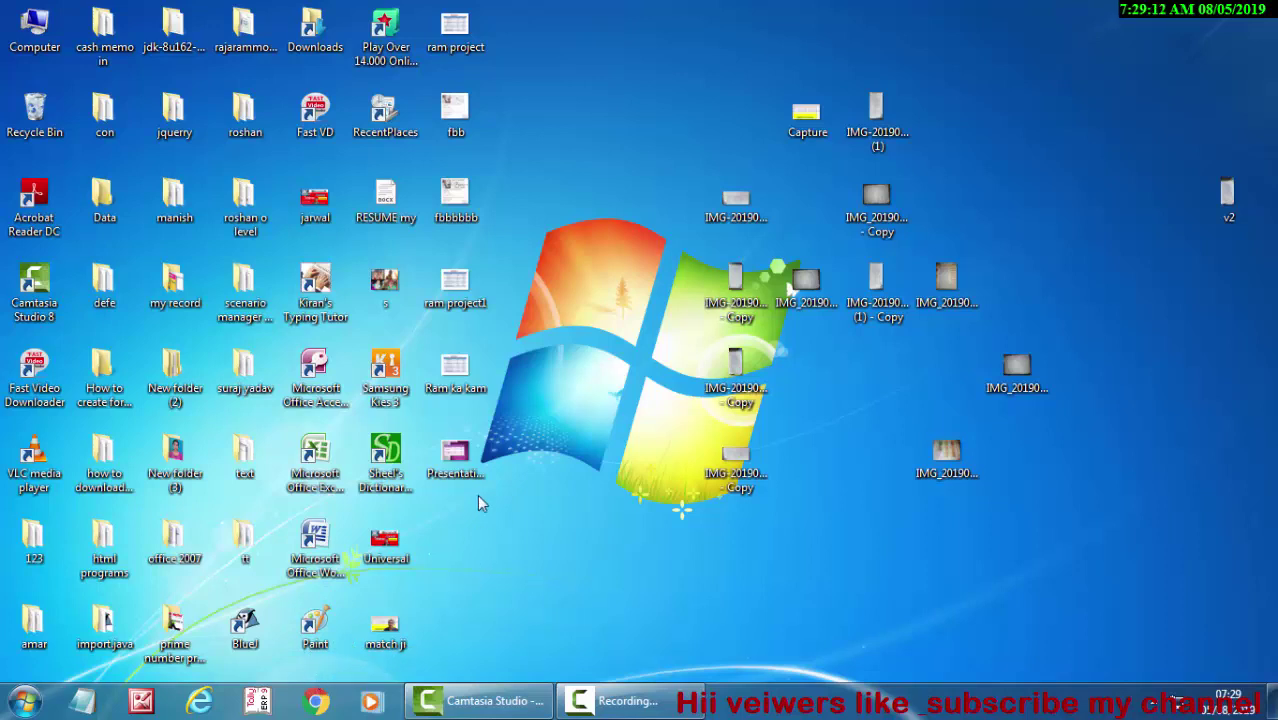
right_click(561, 384)
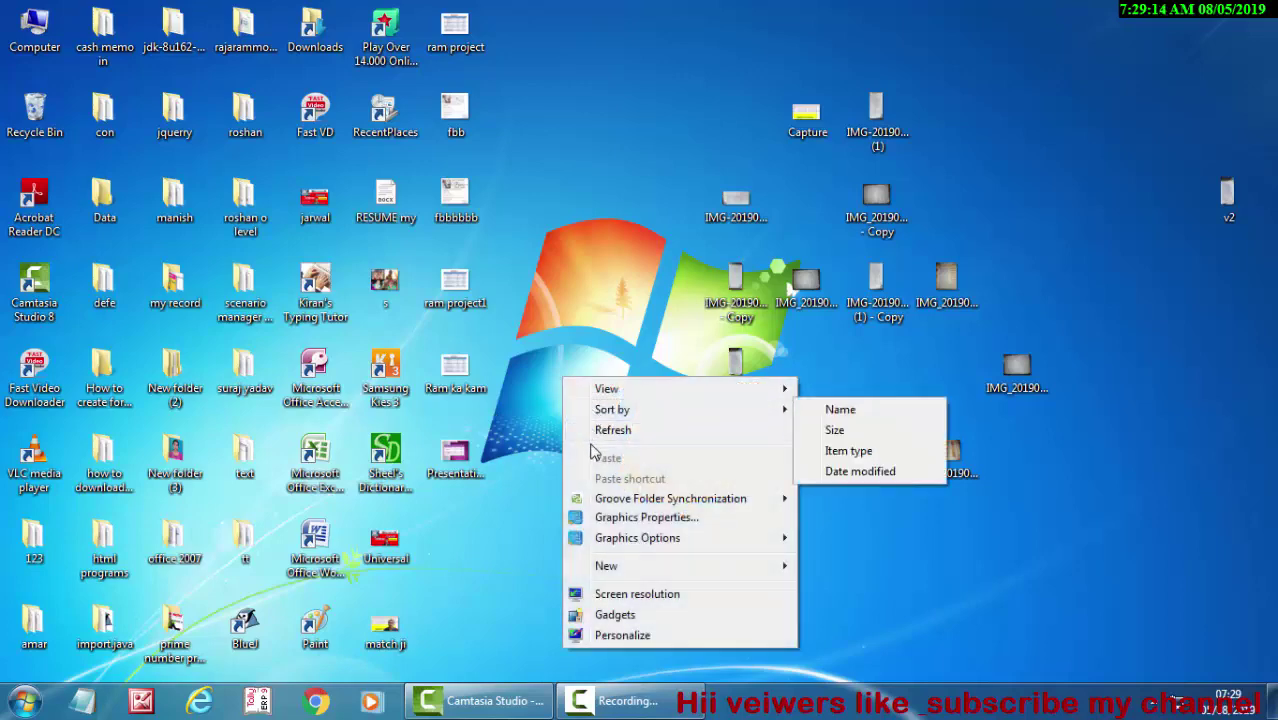
click(596, 430)
right_click(597, 363)
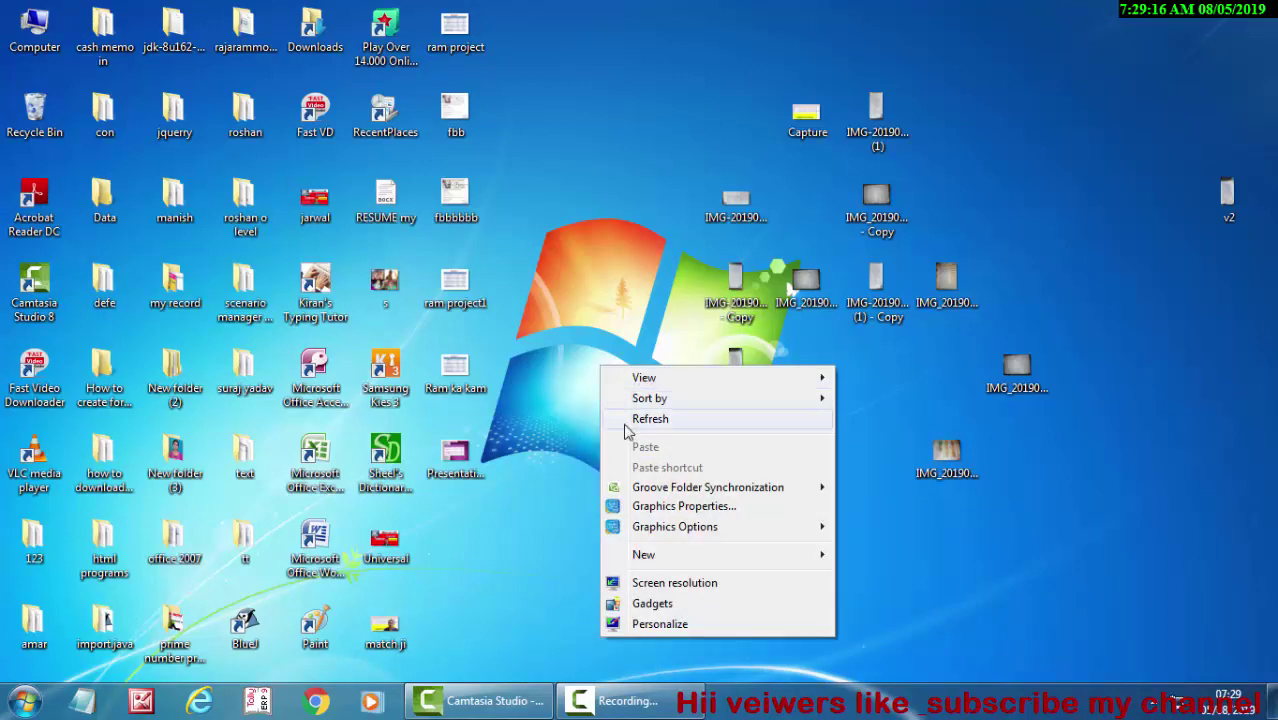
click(630, 416)
right_click(606, 357)
click(625, 410)
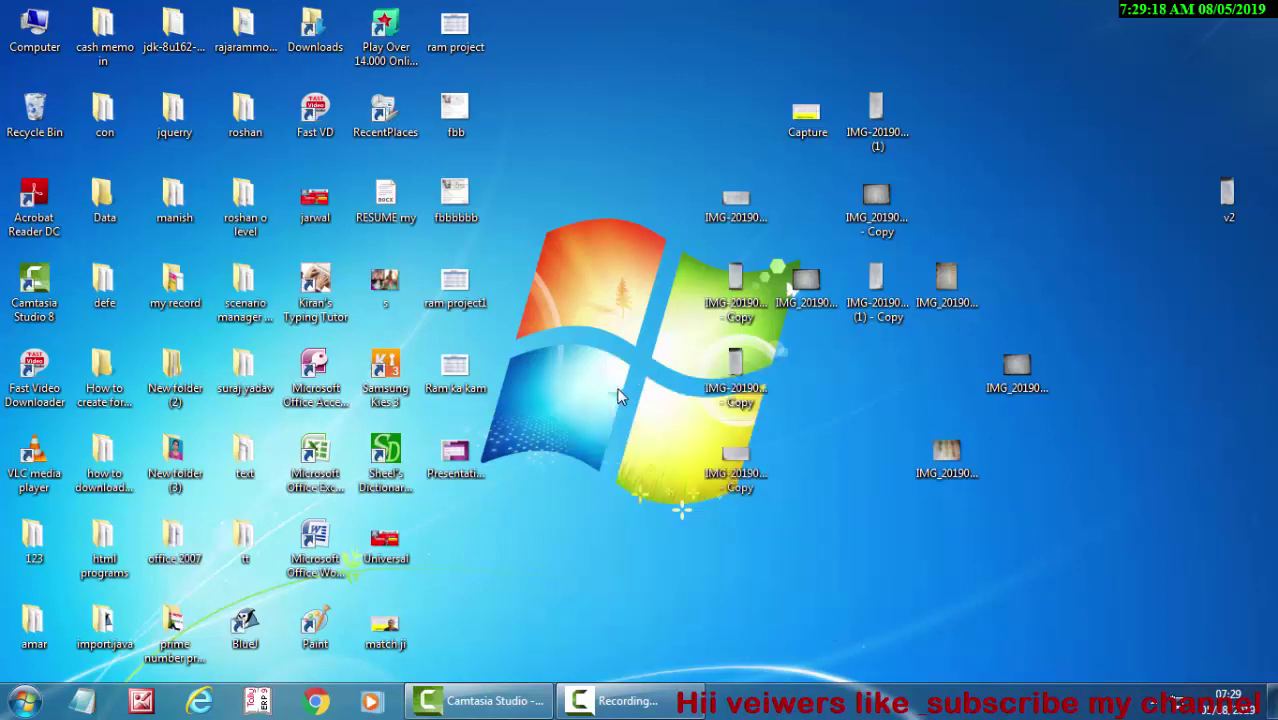
right_click(617, 385)
click(633, 440)
right_click(598, 356)
click(615, 405)
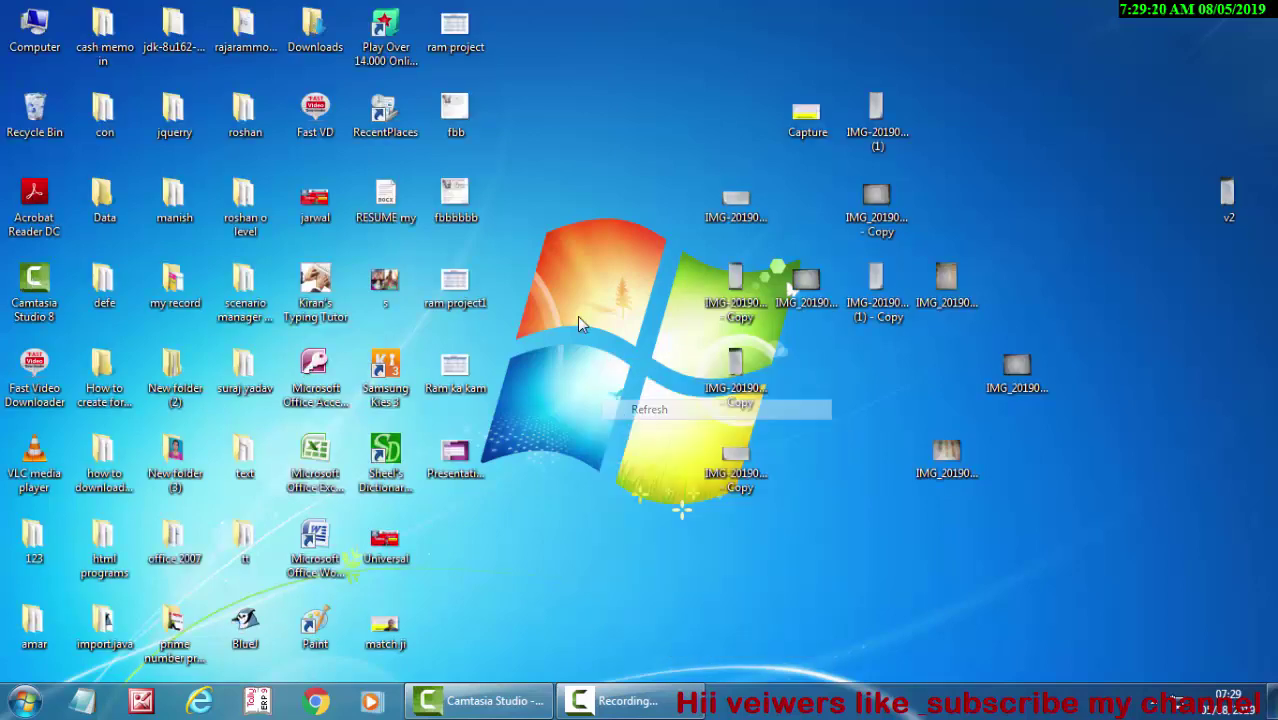
right_click(577, 316)
click(605, 372)
right_click(597, 337)
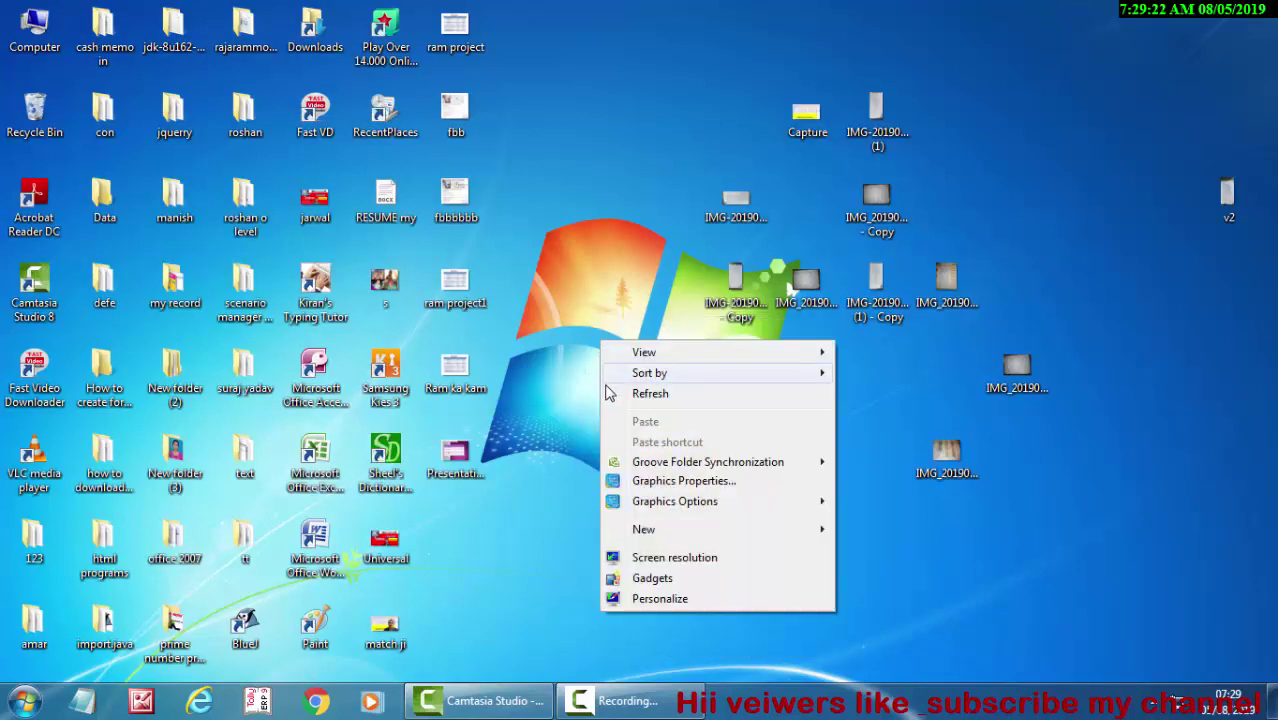
click(612, 394)
right_click(579, 302)
click(592, 352)
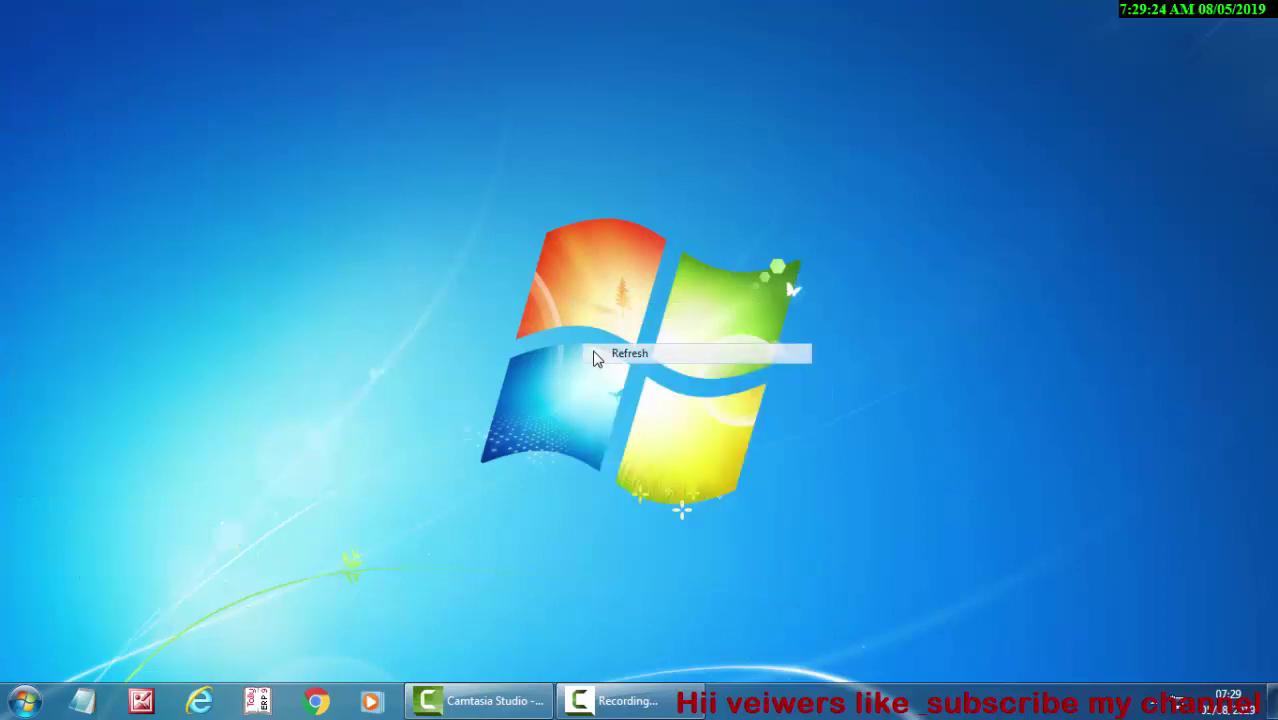
click(315, 703)
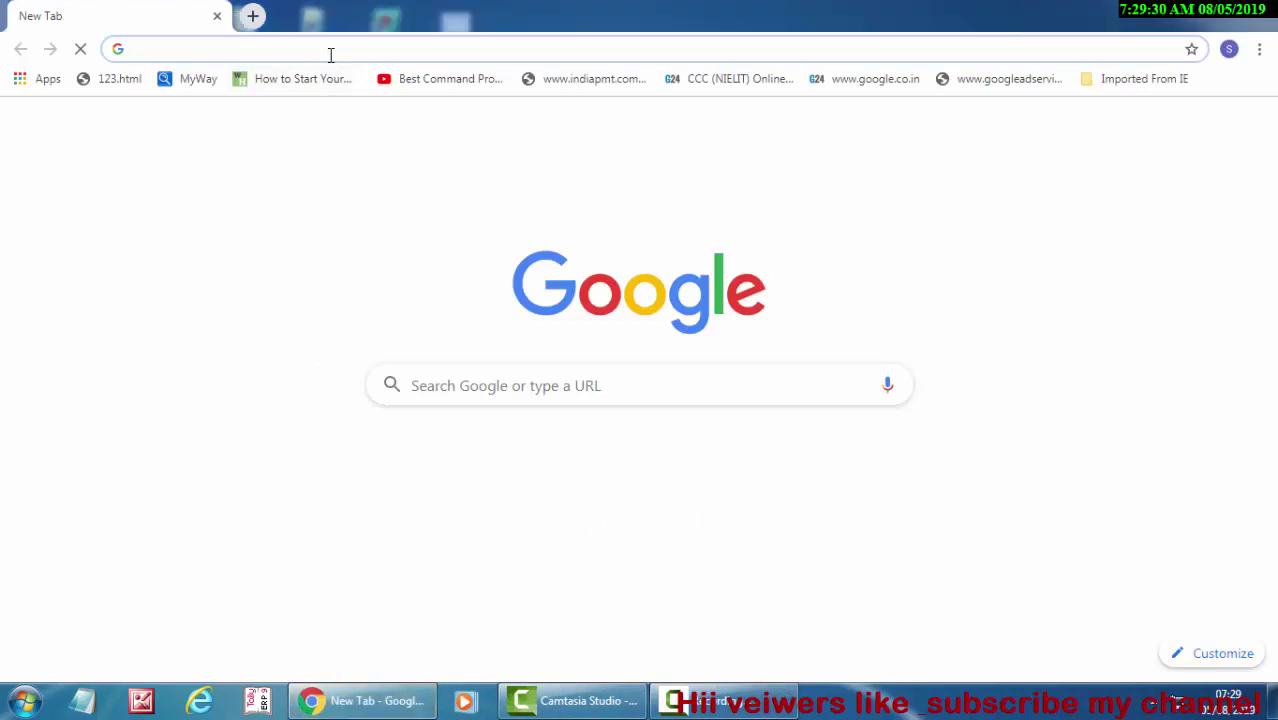
Search Google for 'where is my phone' by typing 'where' and picking the suggestion
text(where)
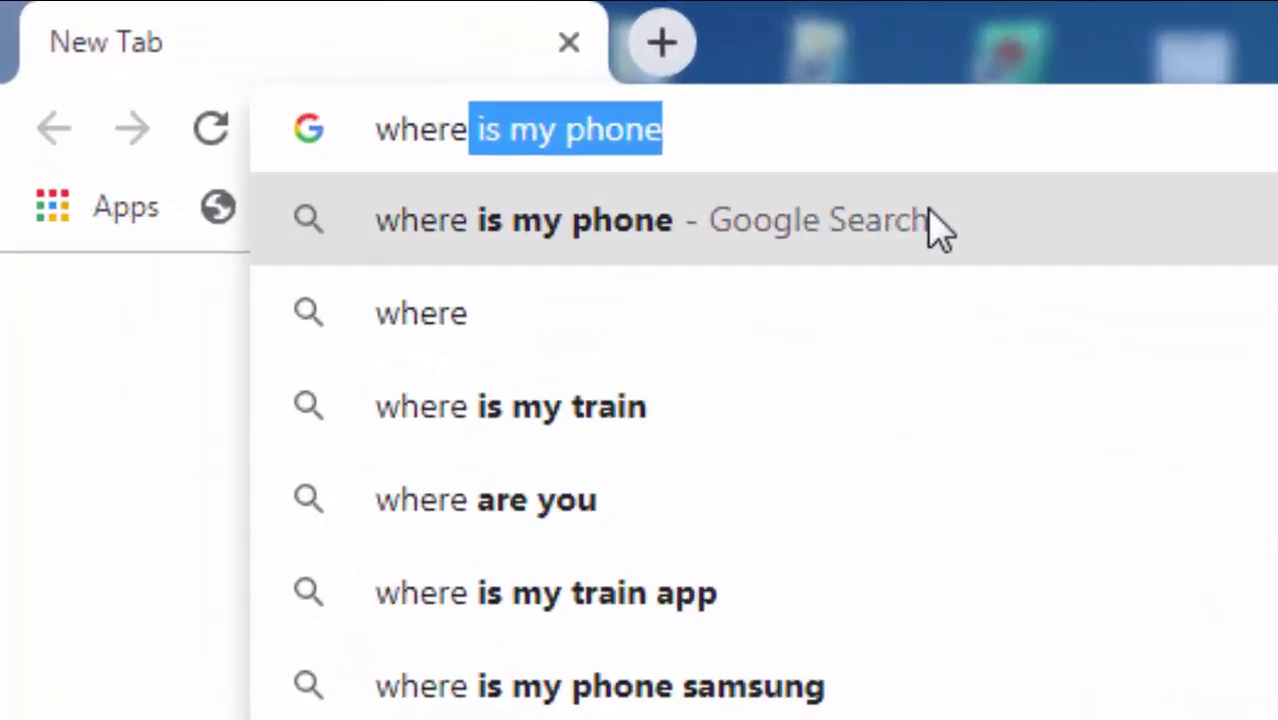
click(929, 215)
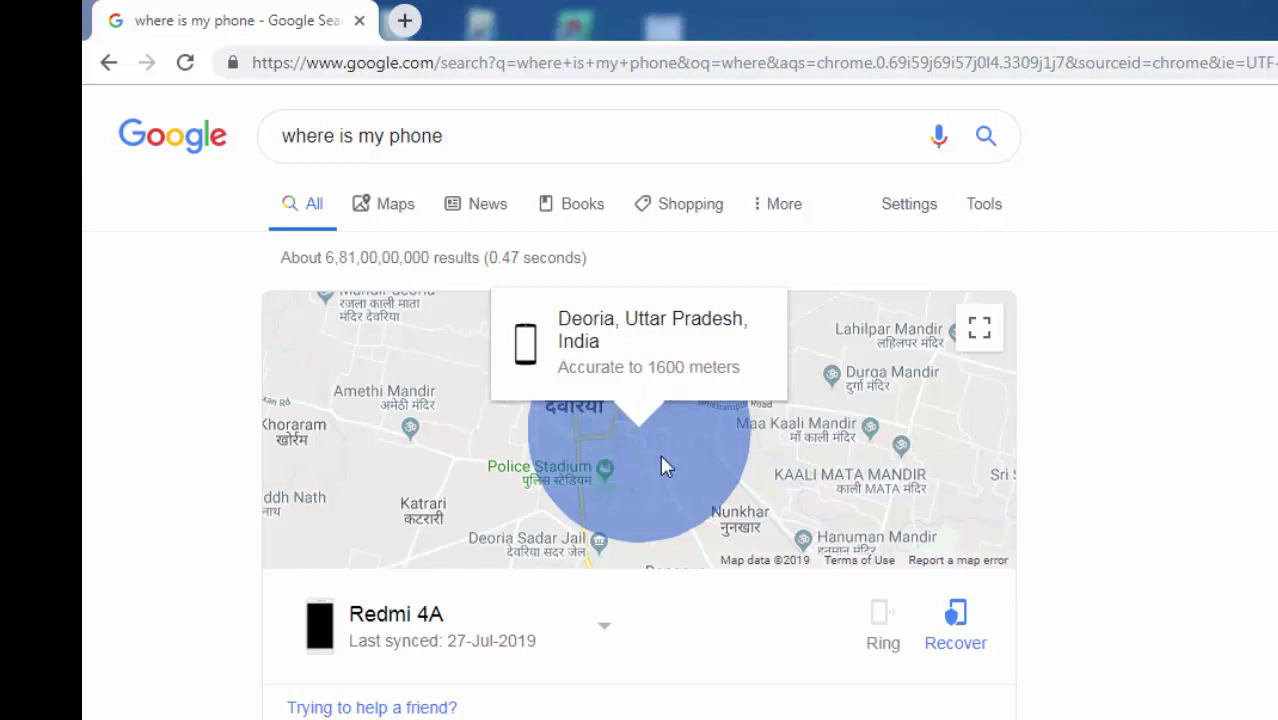
Open the Redmi 4A's Find My Device page and show its Deoria location in Google Maps
click(604, 477)
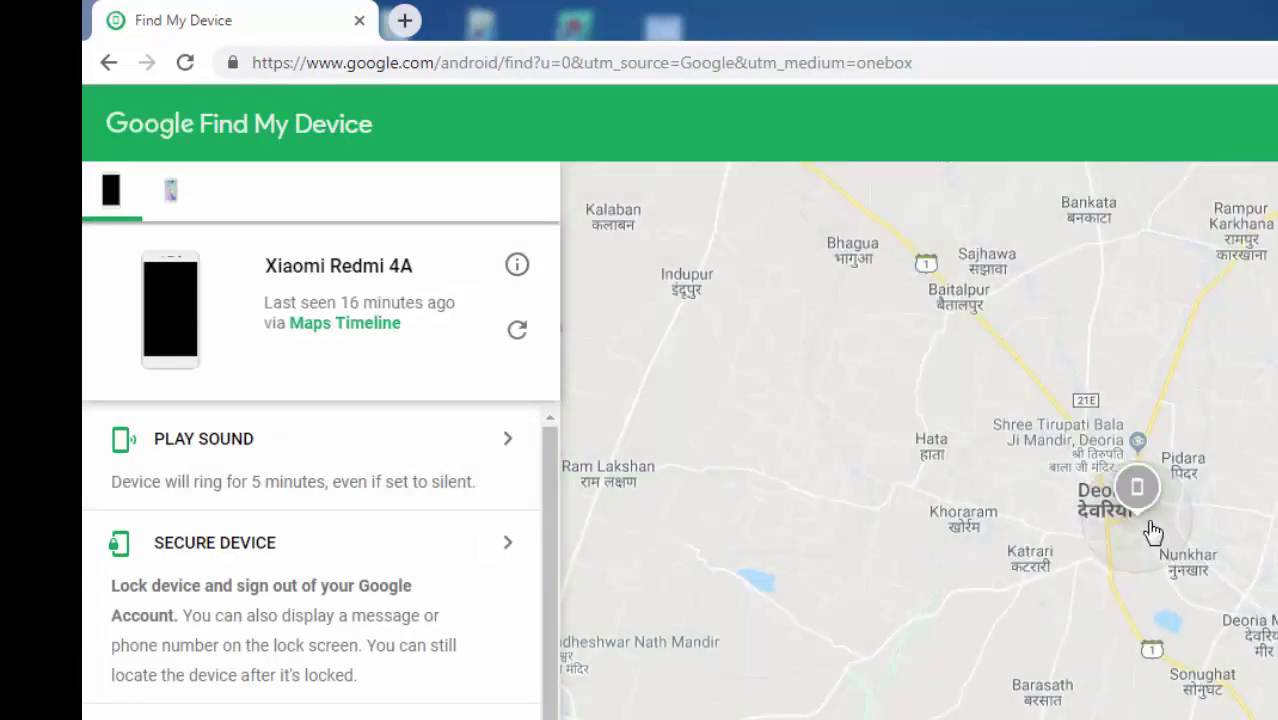
click(842, 397)
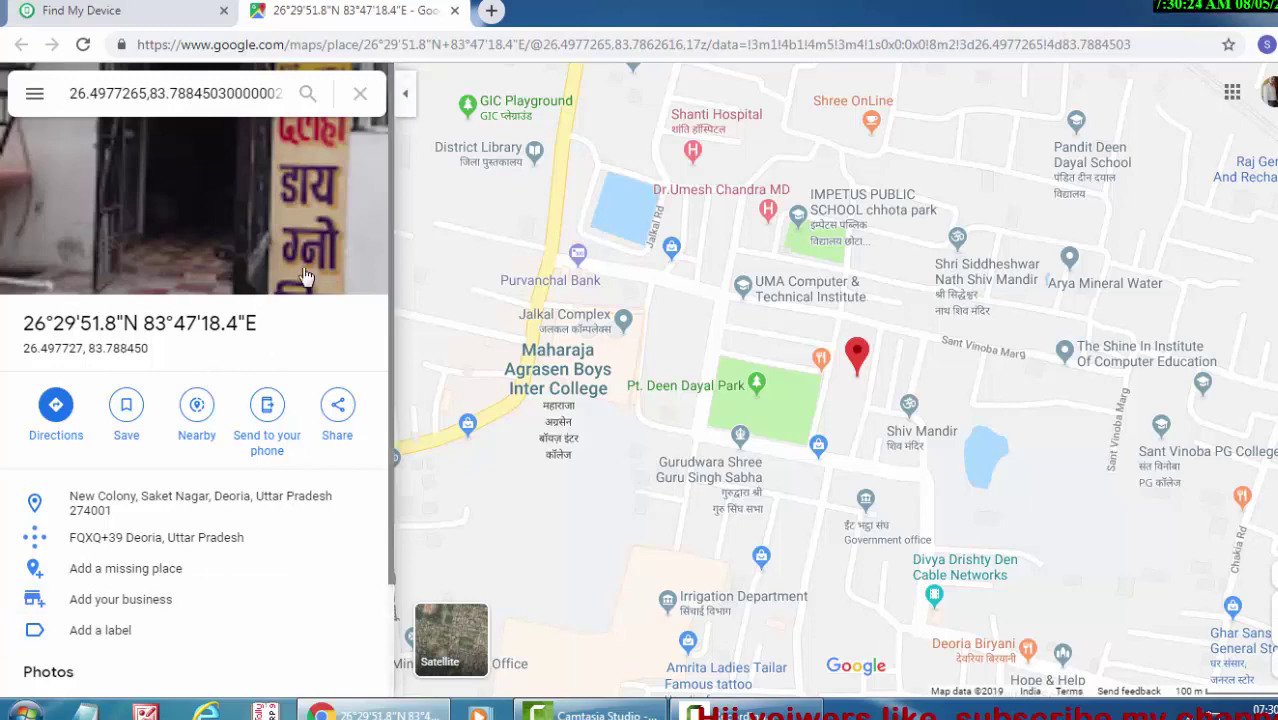
Clear the Maps search, check a nearby spot's address and the menu, then close Maps
click(359, 95)
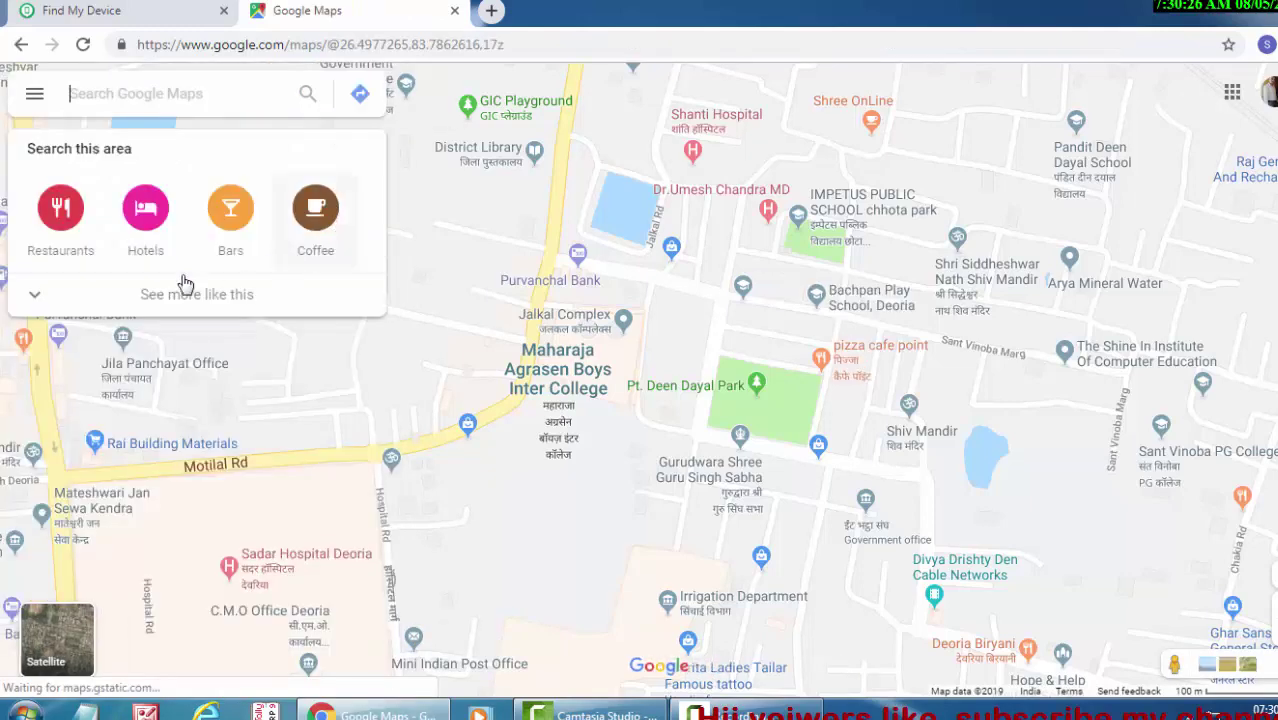
click(868, 403)
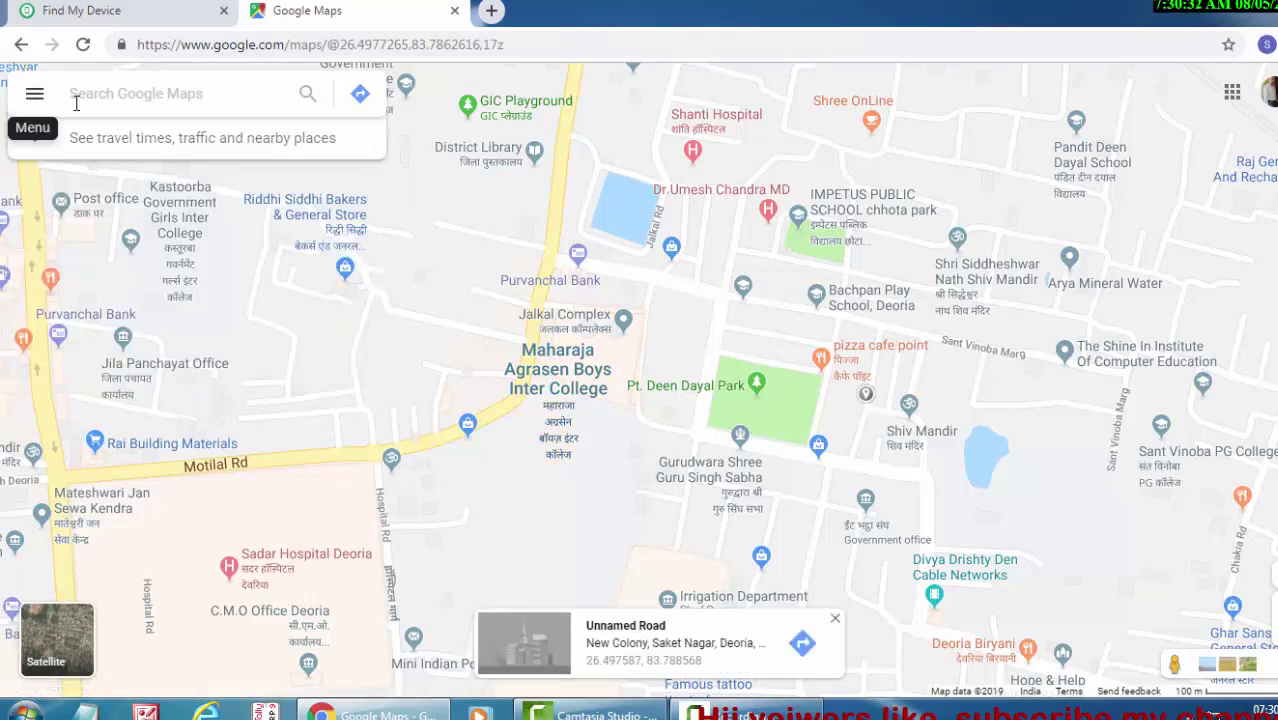
click(35, 95)
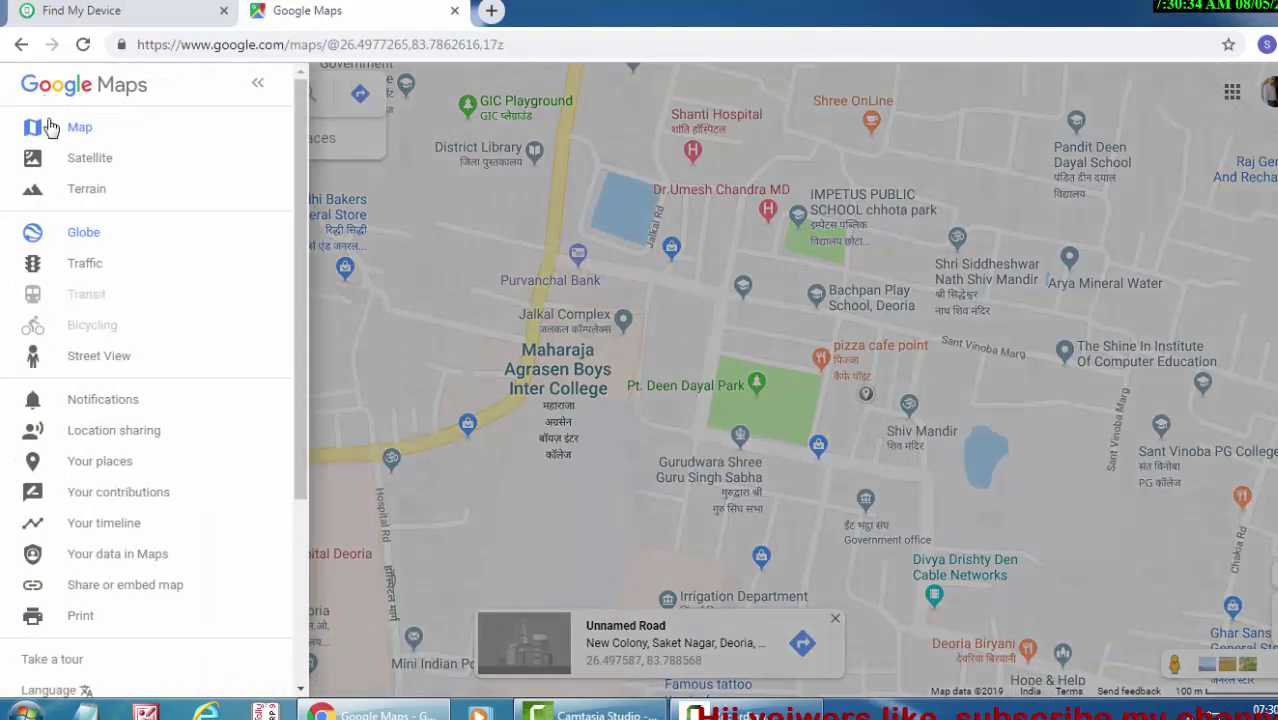
click(414, 329)
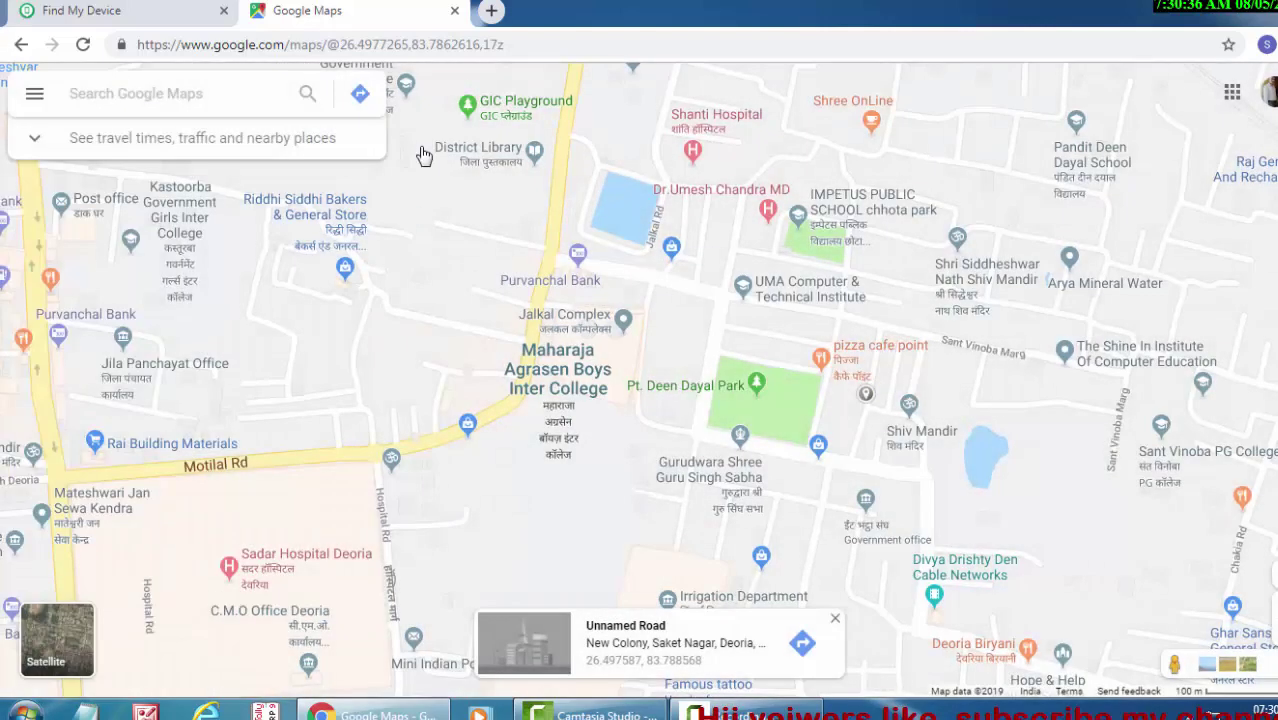
click(452, 12)
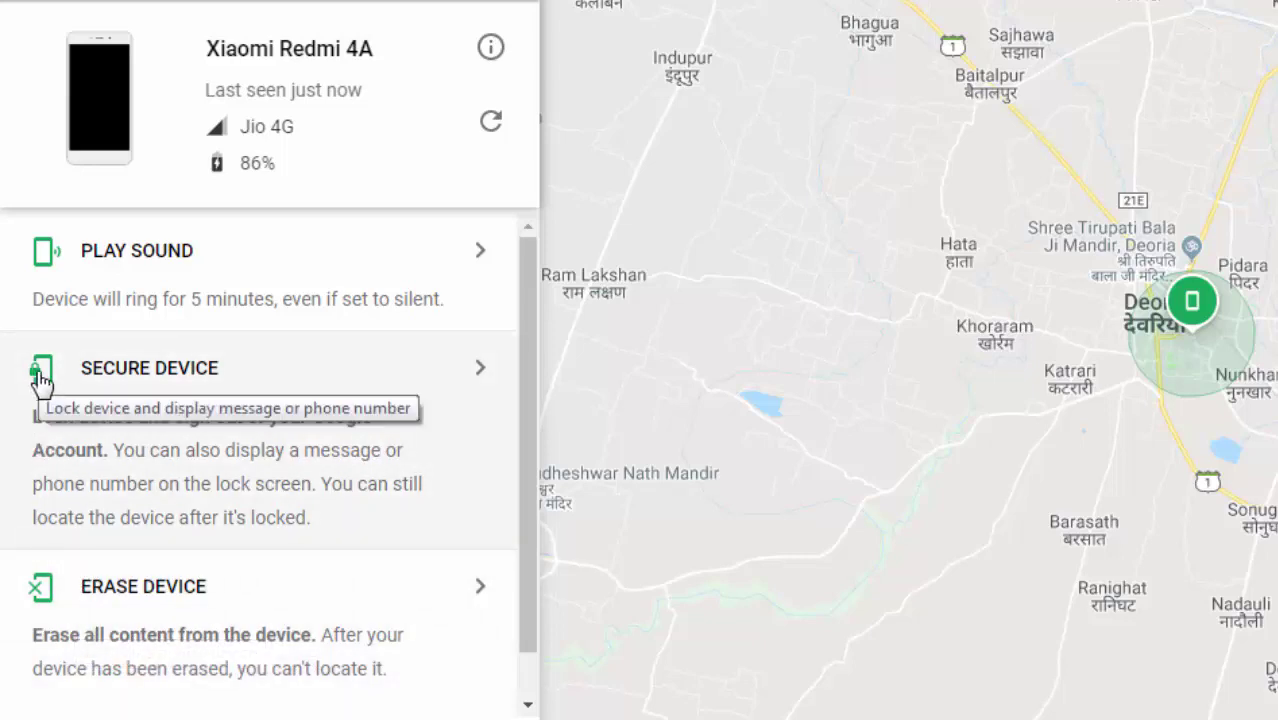
click(120, 400)
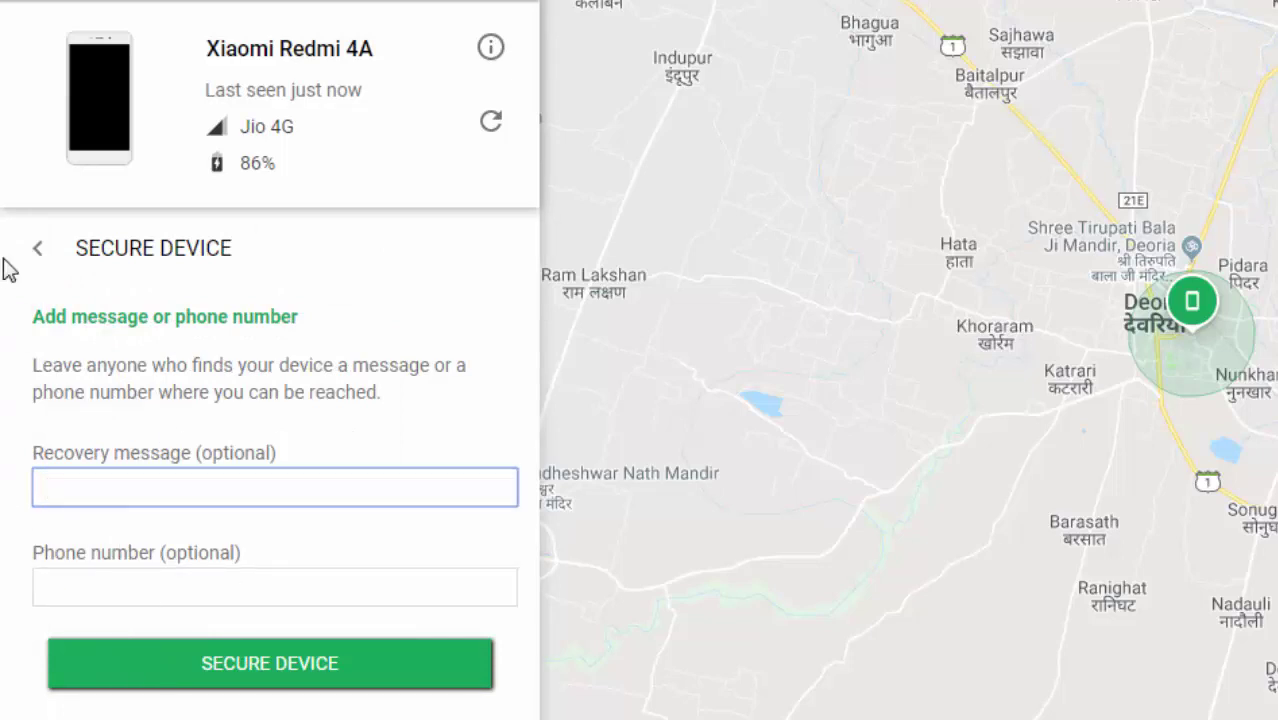
click(37, 249)
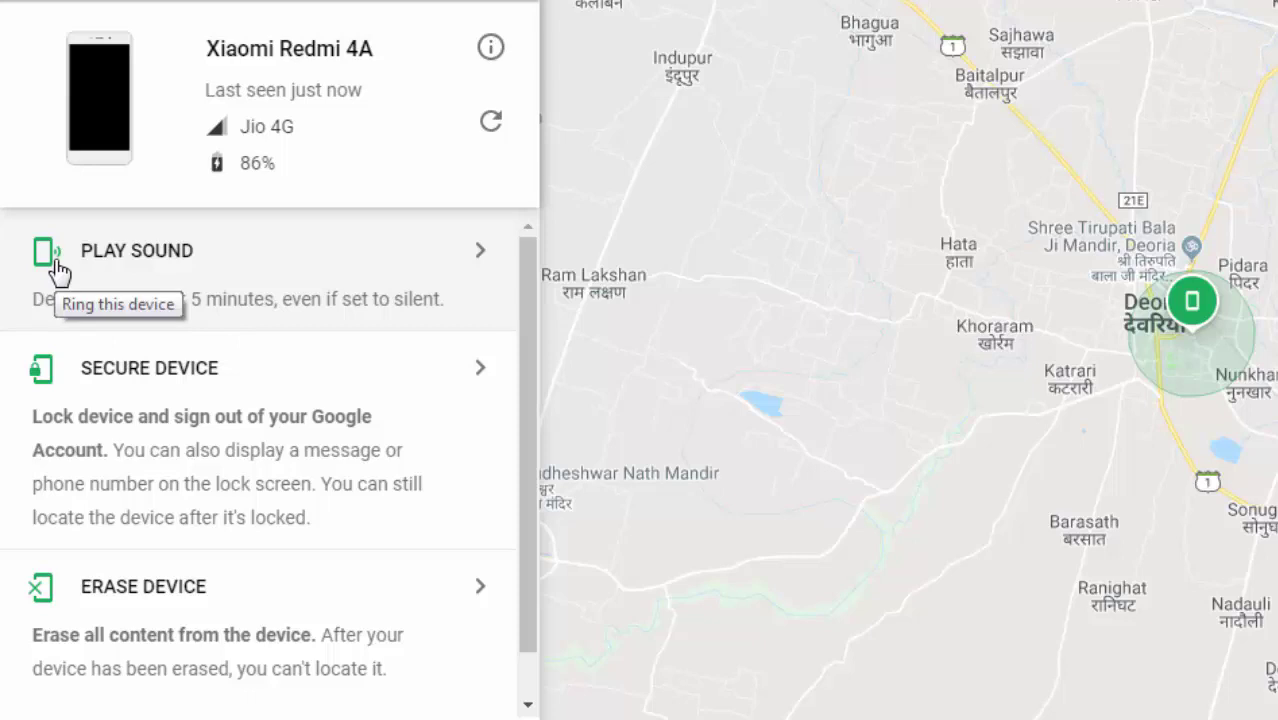
Play Sound on the Redmi 4A so it rings with a 5:00 countdown
click(58, 270)
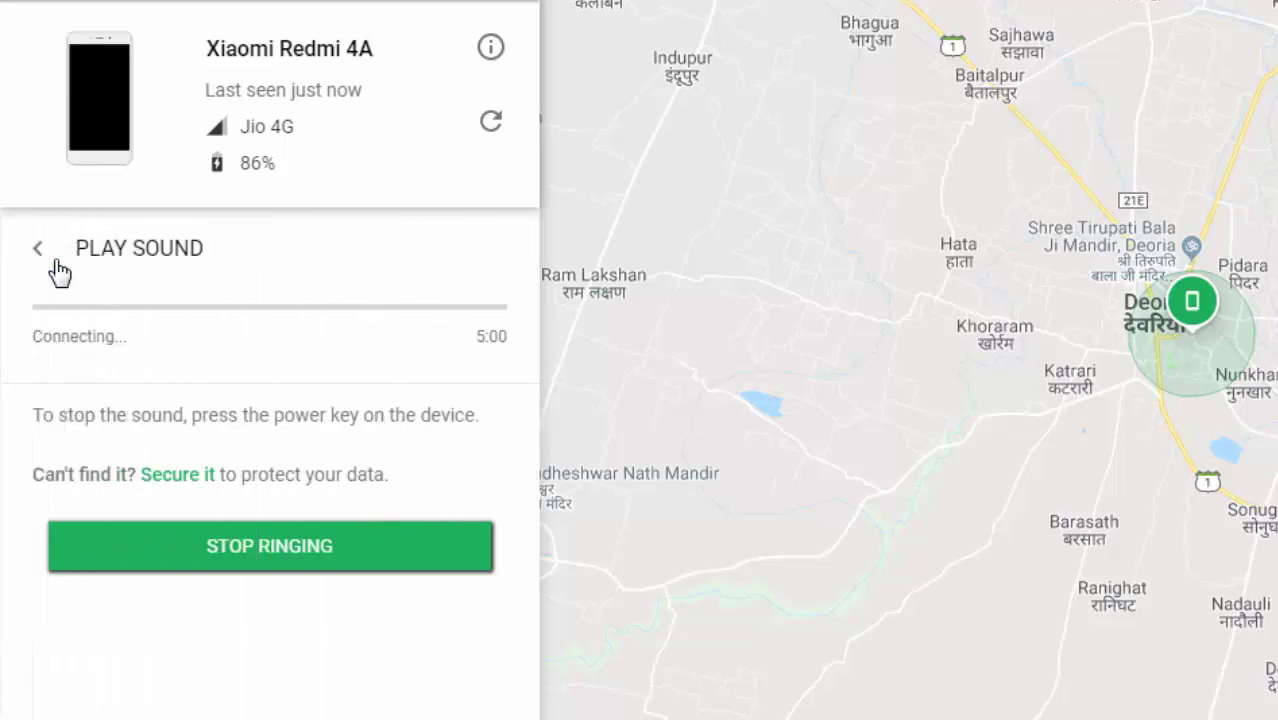